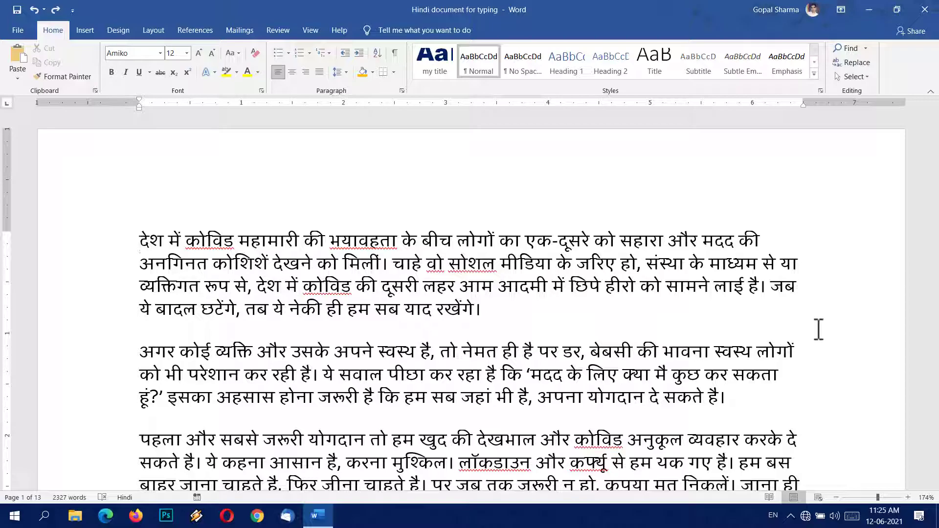
Step: Review the blank header and footer areas in the top and bottom margins of the document's first page
scroll(631, 269, "down", 15)
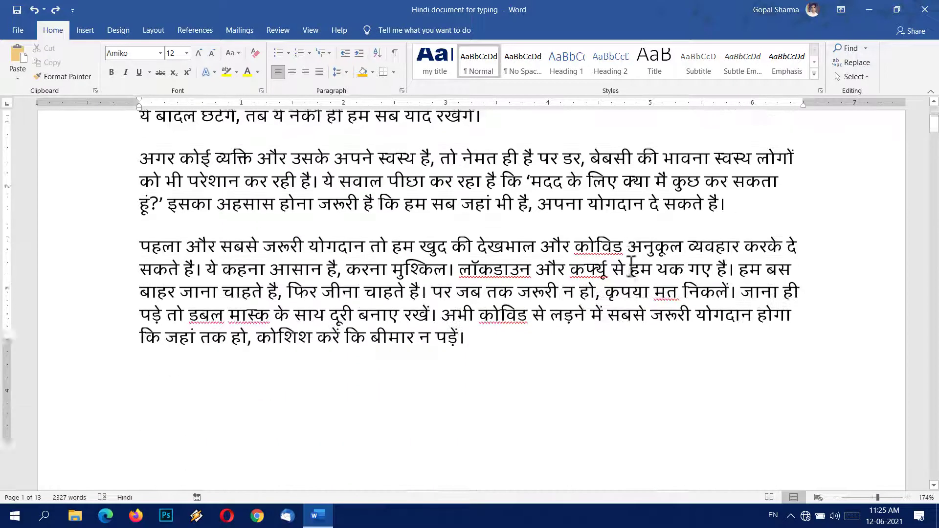
scroll(630, 267, "down", 9)
scroll(630, 267, "up", 20)
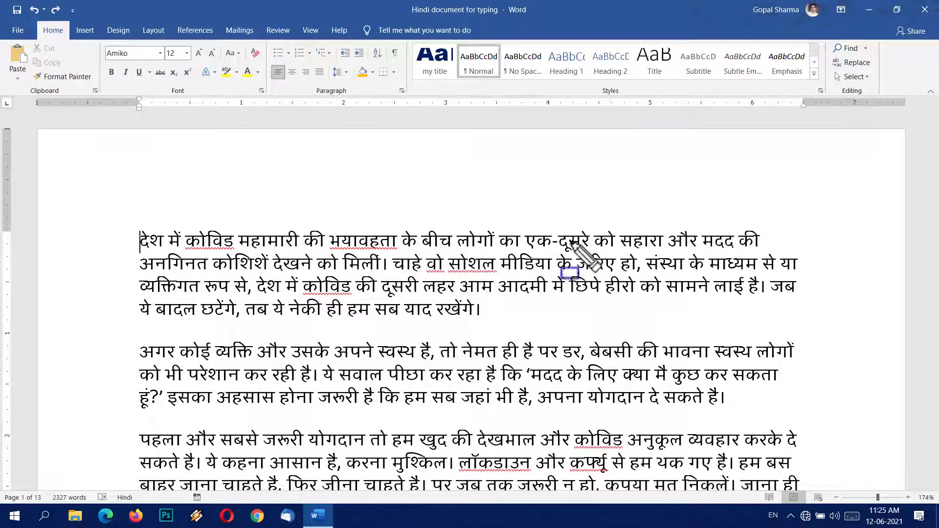
mouse_move(39, 132)
left_mouse_down()
mouse_move(856, 220)
mouse_move(898, 211)
left_mouse_up()
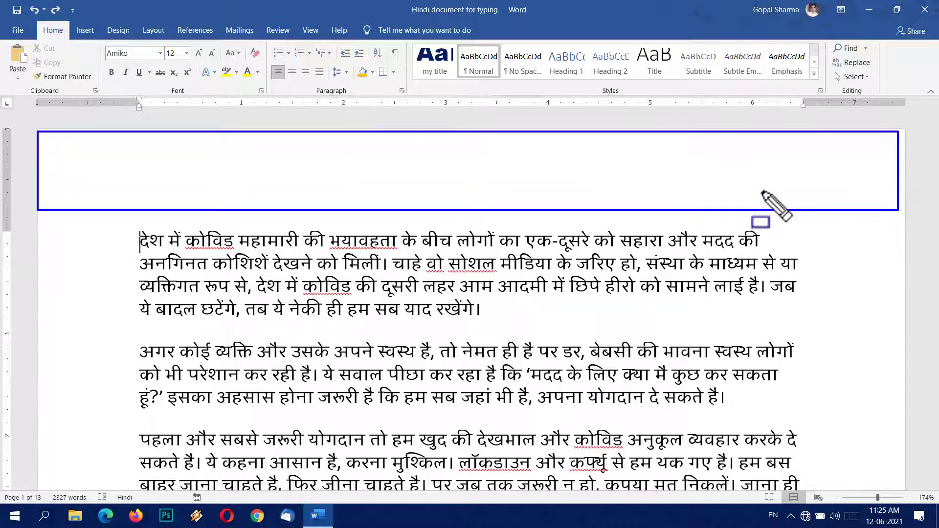
key("Escape")
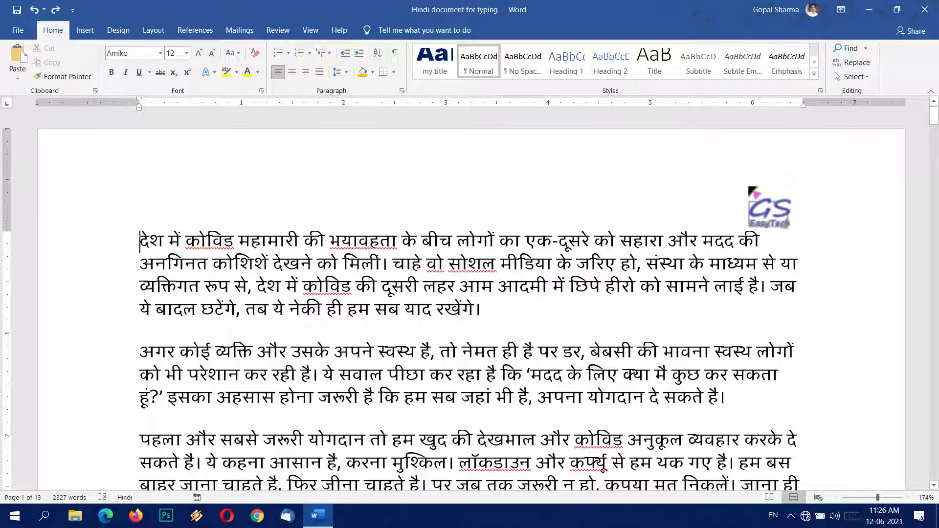
scroll(605, 272, "down", 7)
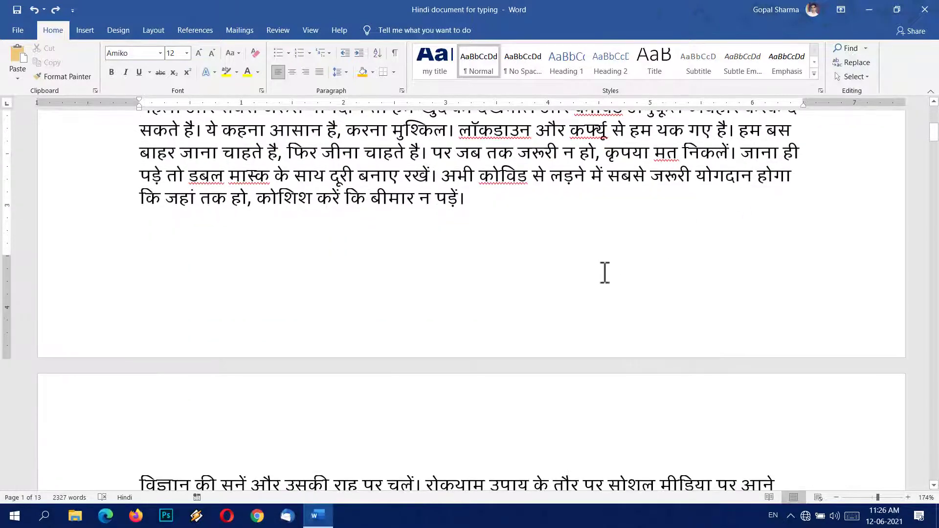
key("ctrl+shift+d")
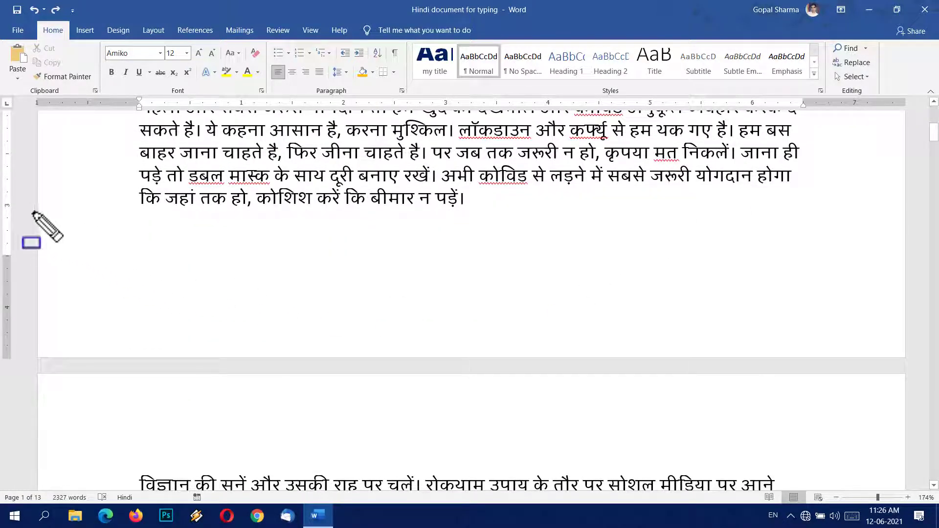
mouse_move(35, 212)
left_mouse_down()
mouse_move(40, 221)
mouse_move(832, 335)
mouse_move(871, 332)
mouse_move(898, 352)
left_mouse_up()
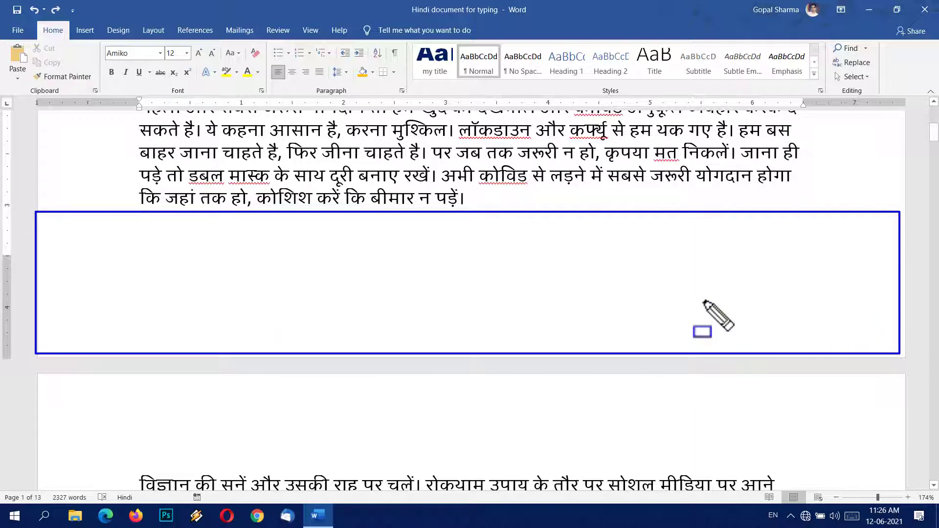
key("ctrl+shift+d")
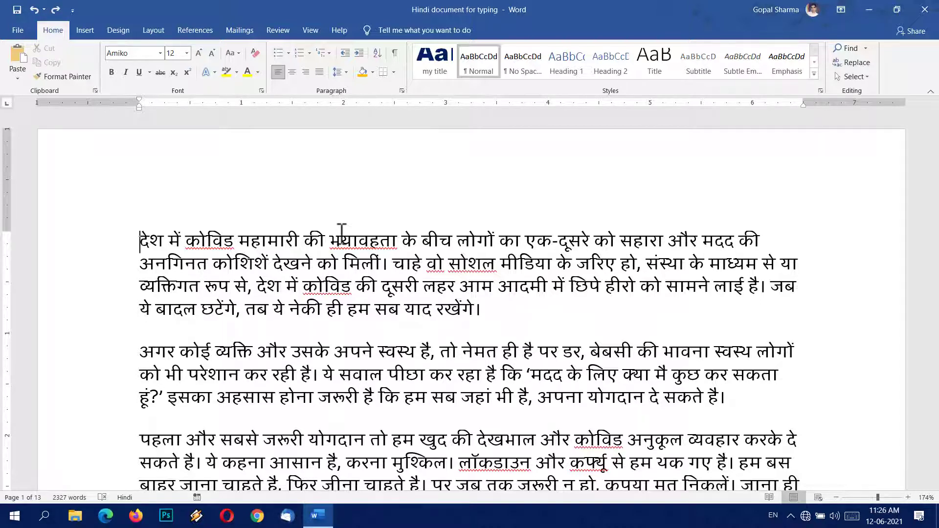
Step: Insert the built-in Banded header into the document
left_click(85, 31)
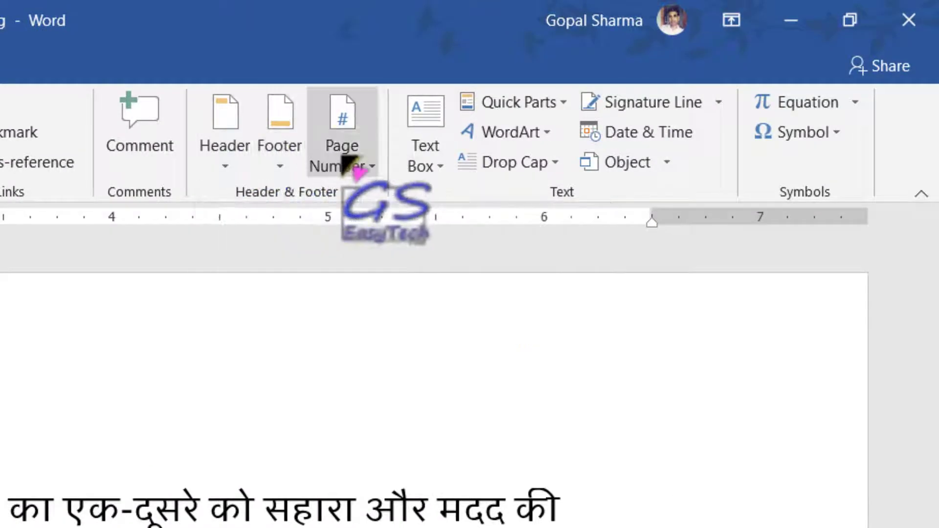
left_click(225, 129)
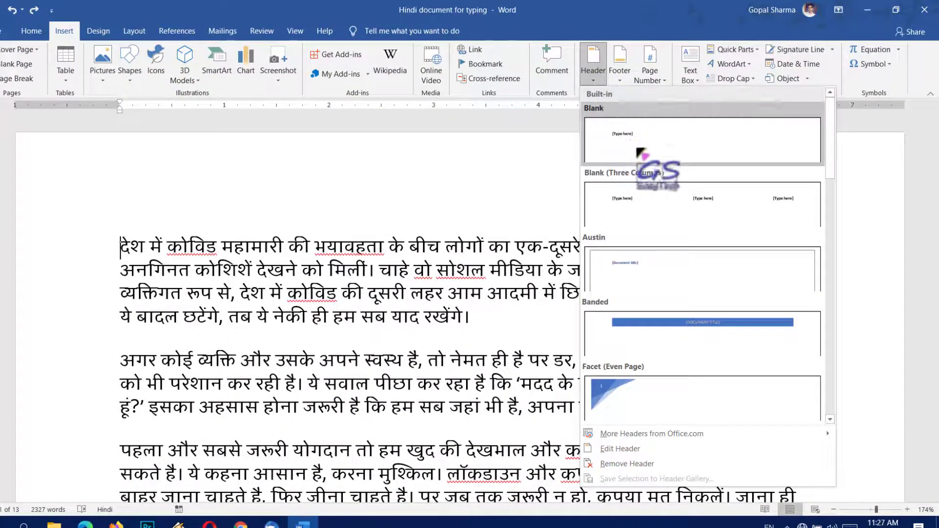
scroll(702, 254, "down", 5)
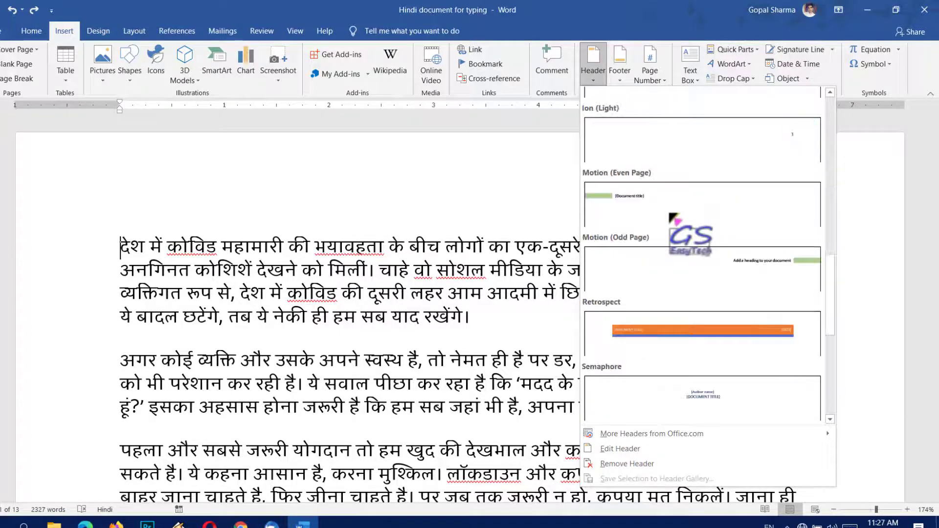
scroll(702, 254, "up", 5)
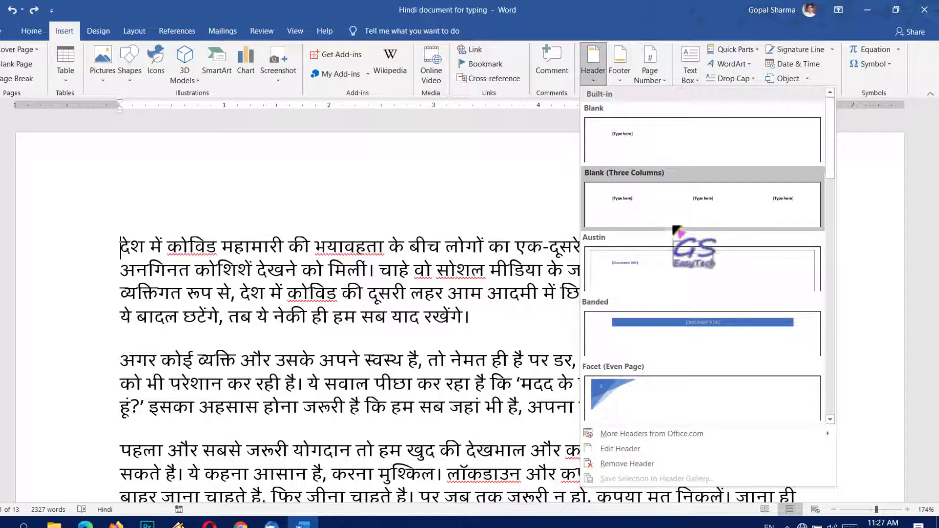
left_click(674, 337)
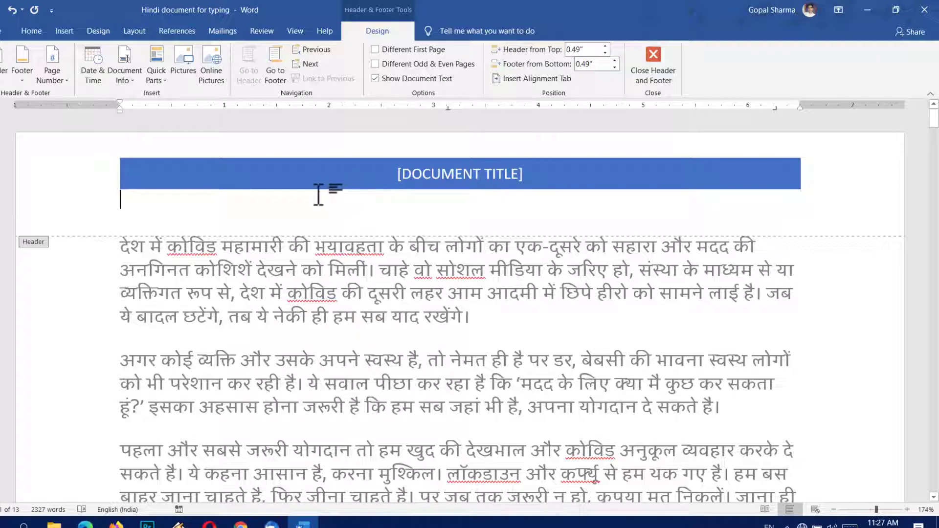
Step: Look through the following pages to check how the banded header repeats and where the footer areas are
scroll(318, 196, "down", 12)
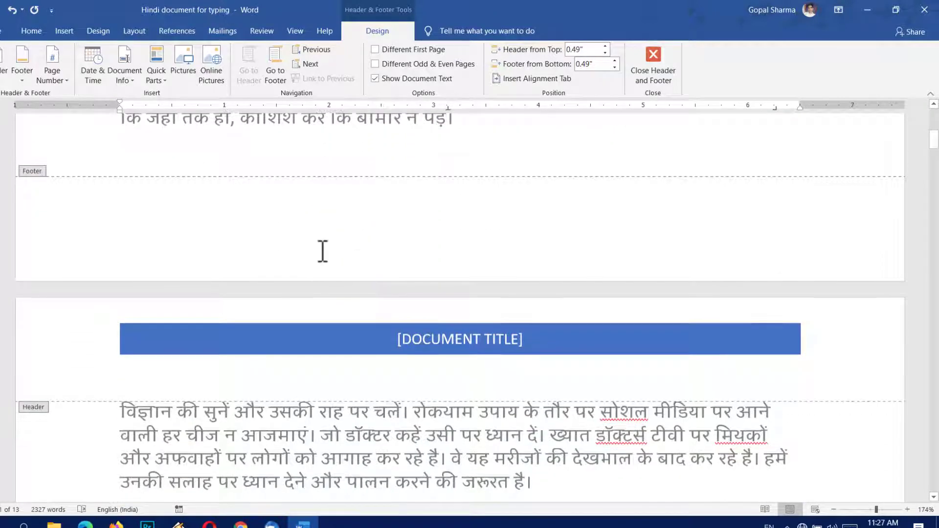
scroll(323, 251, "down", 20)
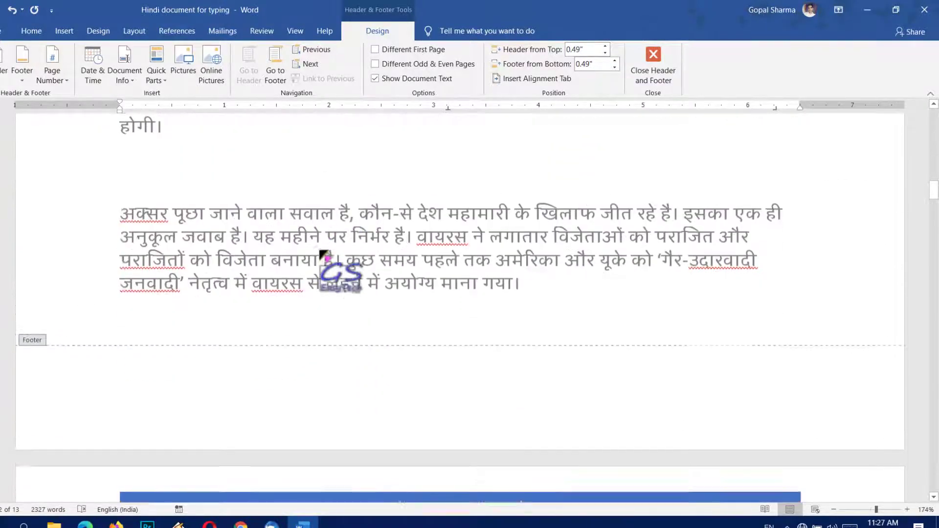
scroll(323, 254, "down", 20)
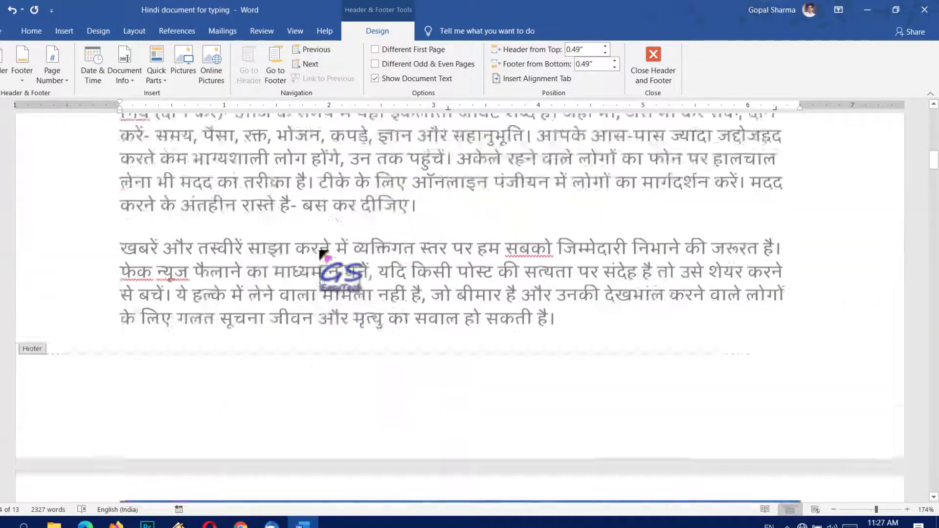
scroll(321, 253, "up", 20)
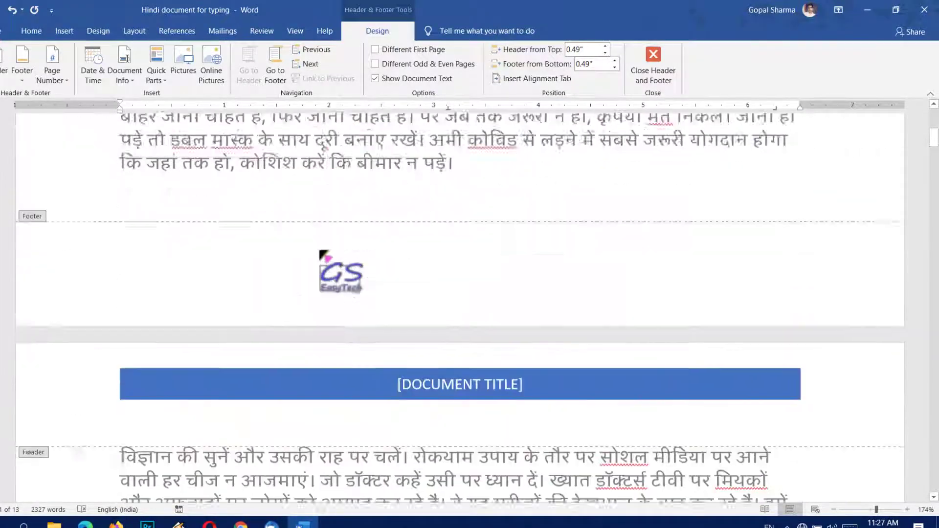
scroll(321, 252, "down", 1)
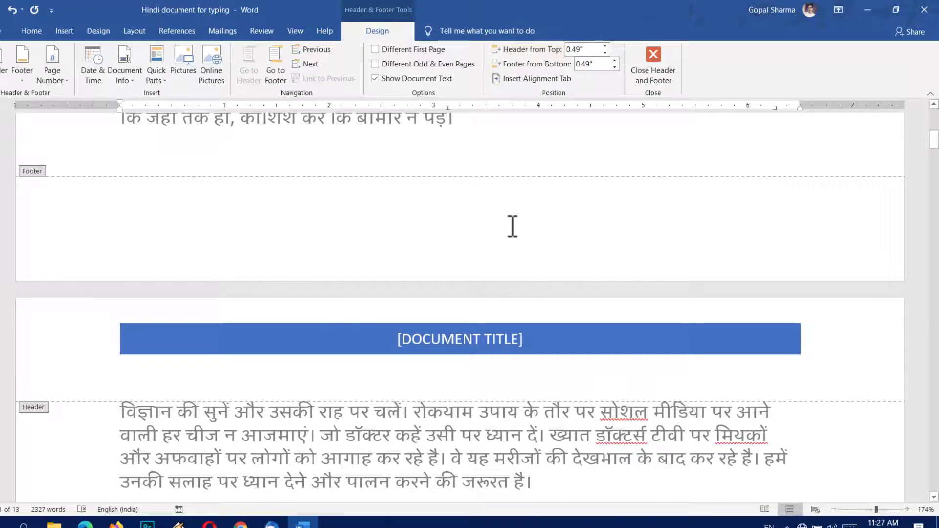
scroll(512, 226, "up", 2)
scroll(512, 225, "down", 5)
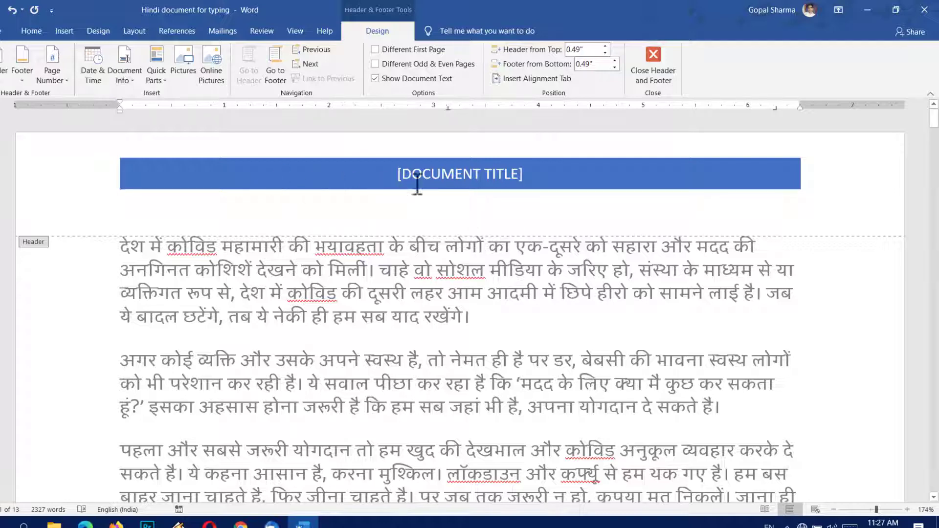
scroll(602, 190, "down", 6)
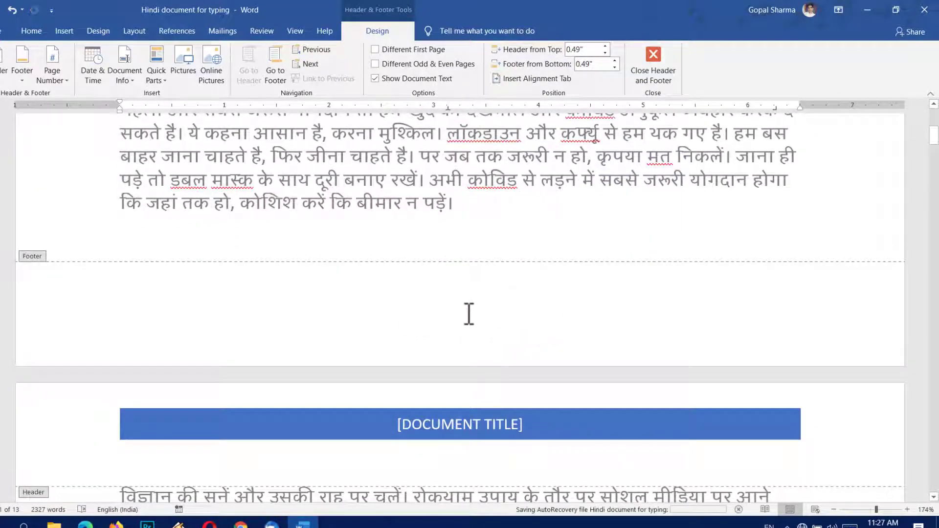
scroll(504, 195, "up", 5)
scroll(504, 188, "up", 2)
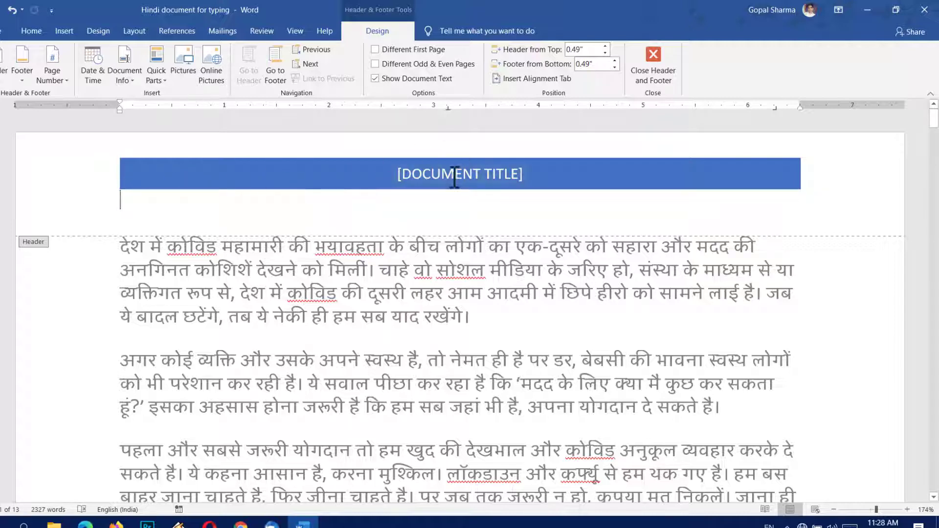
Step: Replace the document title placeholder in the header banner with "COVID"
left_click(521, 175)
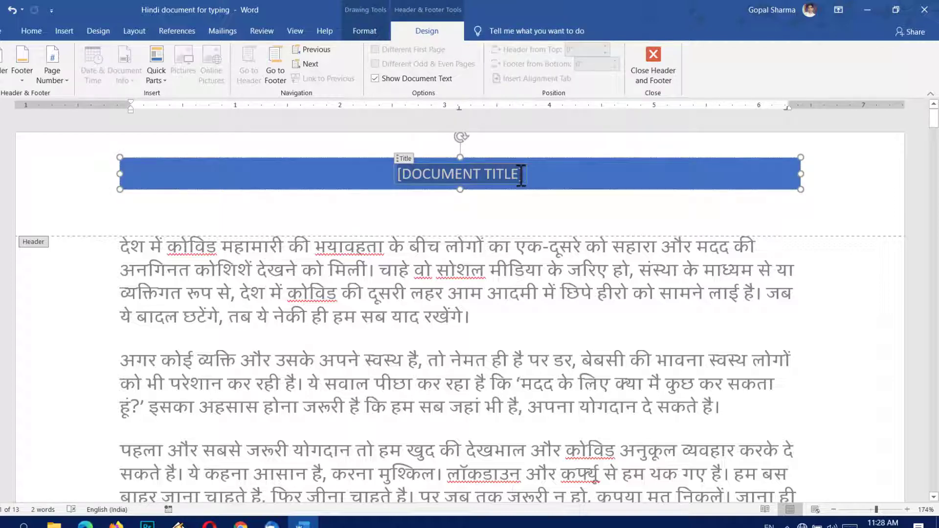
key("BackSpace")
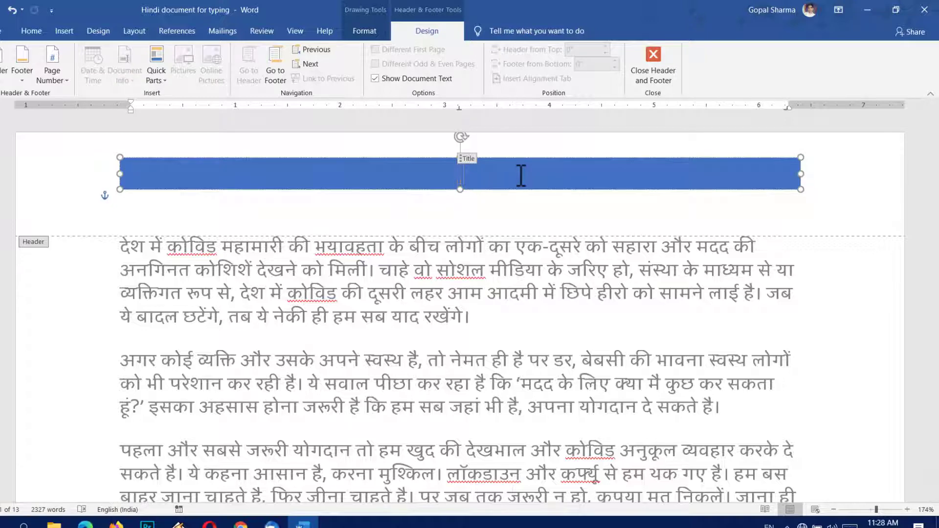
type("COVID")
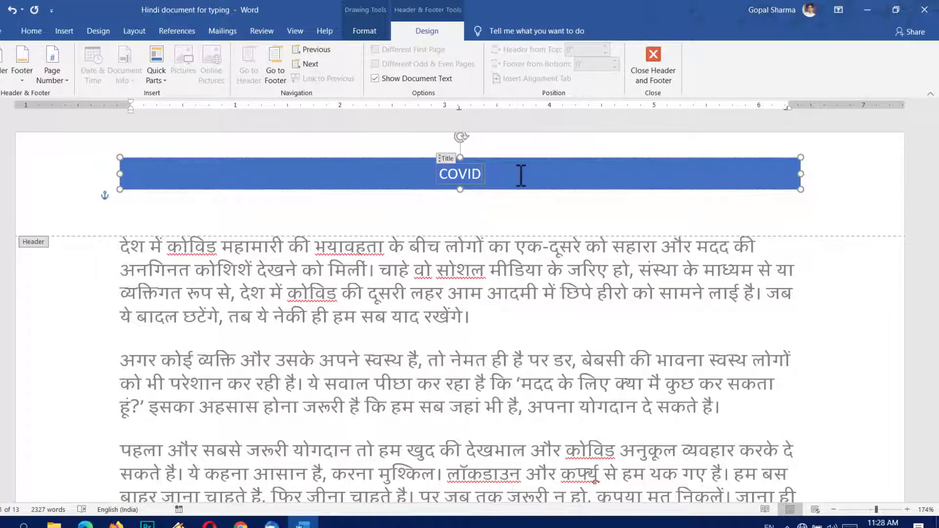
Step: Format the COVID header title as bold, 14 pt, in the TT Masters DEMO Black font
double_click(484, 172)
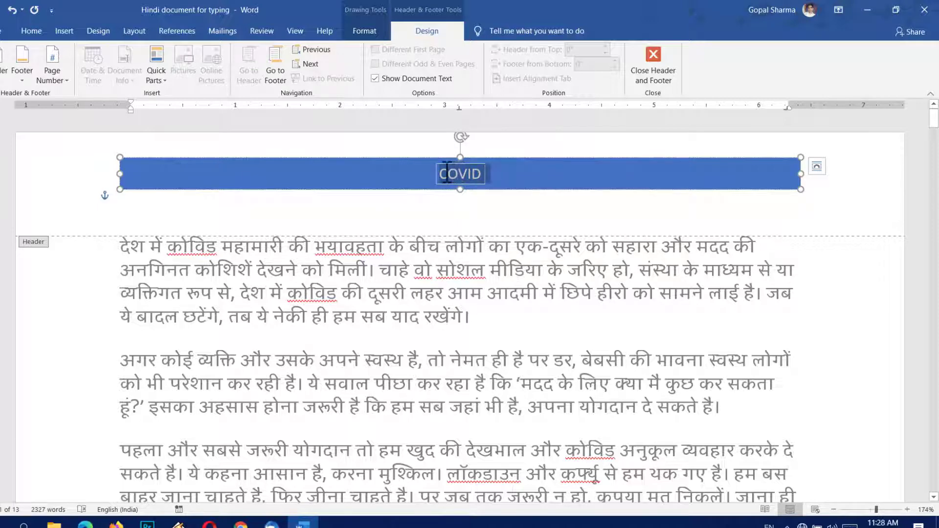
left_click(31, 31)
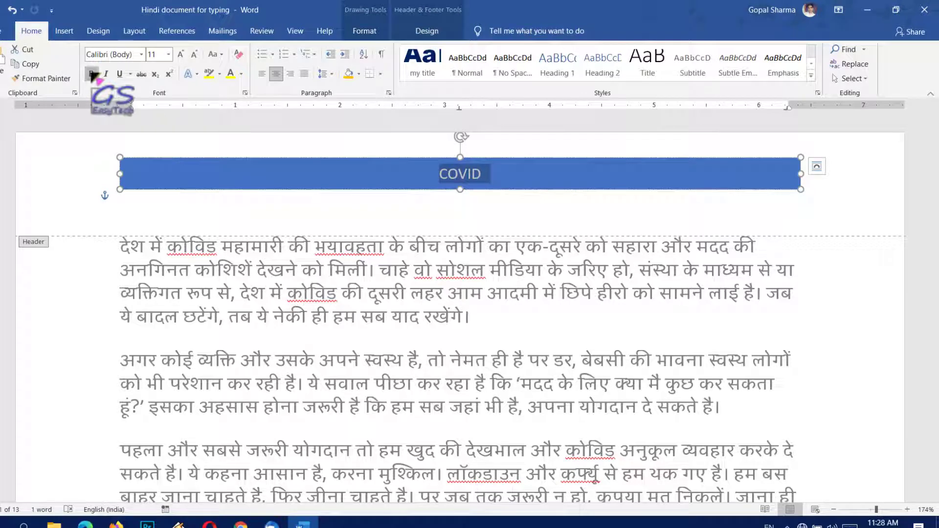
left_click(91, 72)
left_click(179, 53)
left_click(179, 53)
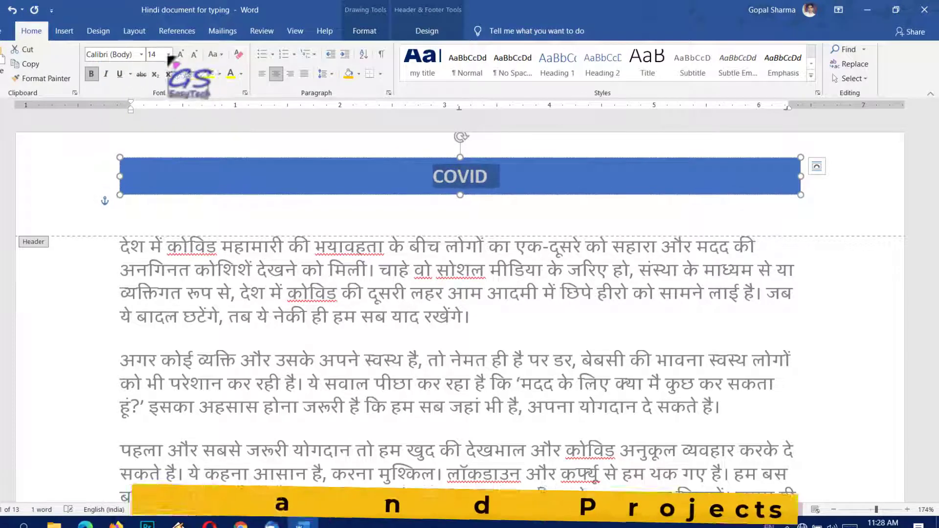
left_click(141, 54)
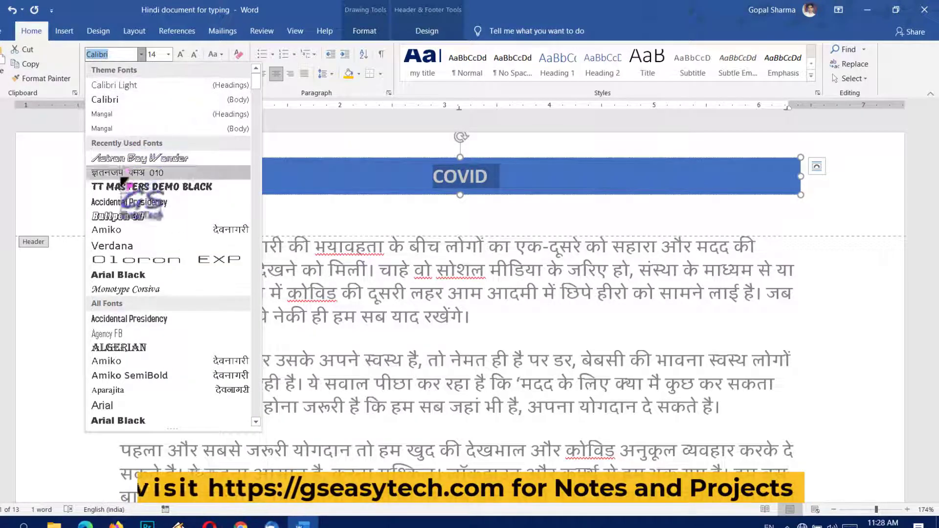
left_click(127, 187)
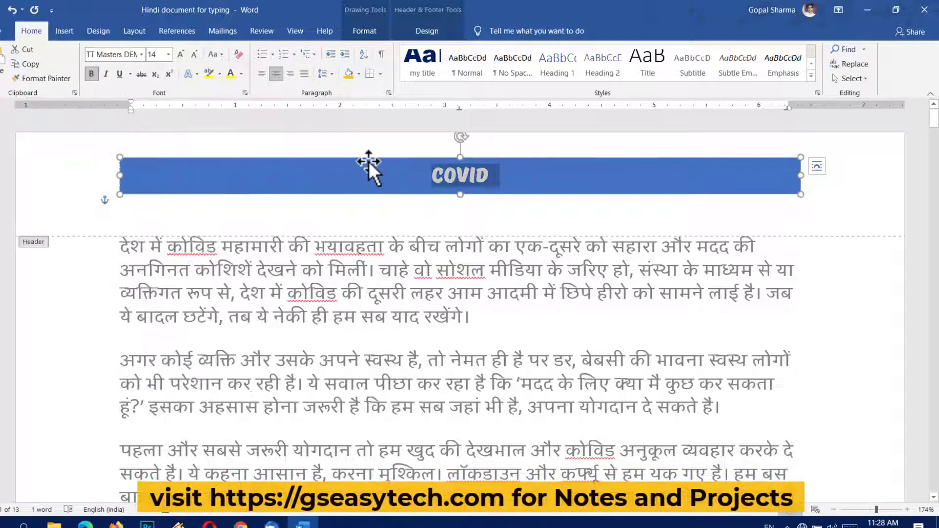
left_click(495, 205)
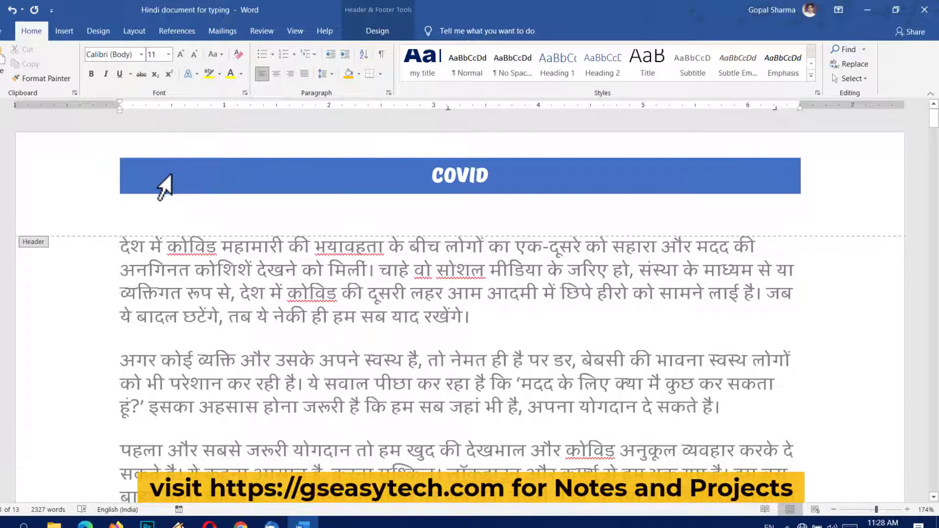
Step: Apply the solid orange shape style to the COVID header banner
double_click(150, 185)
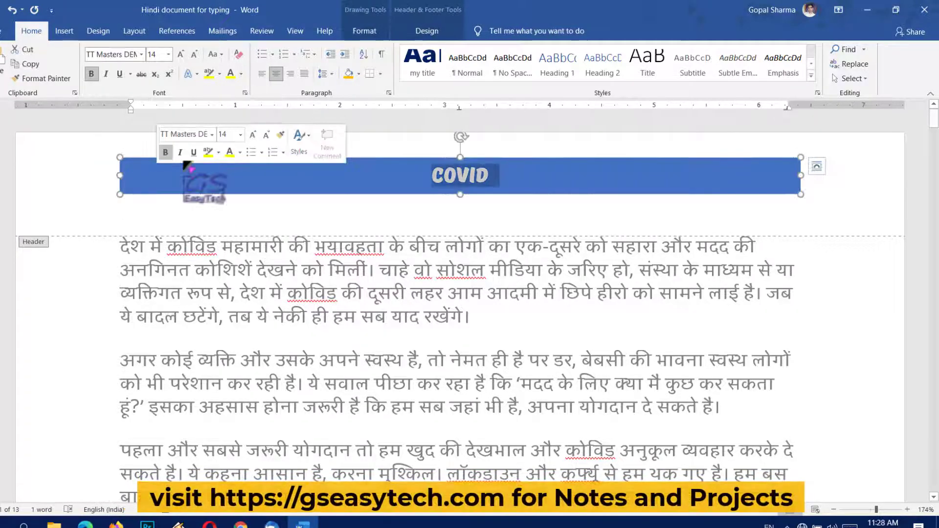
left_click(365, 31)
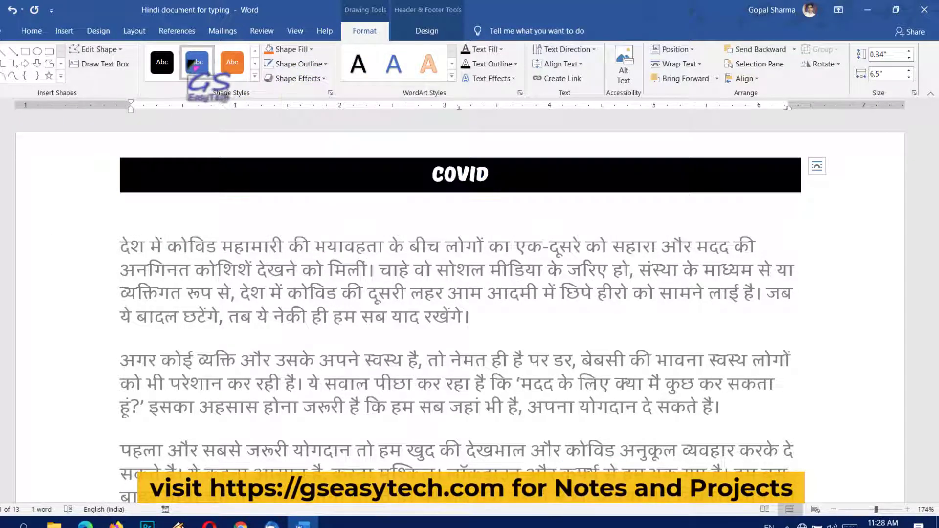
left_click(233, 64)
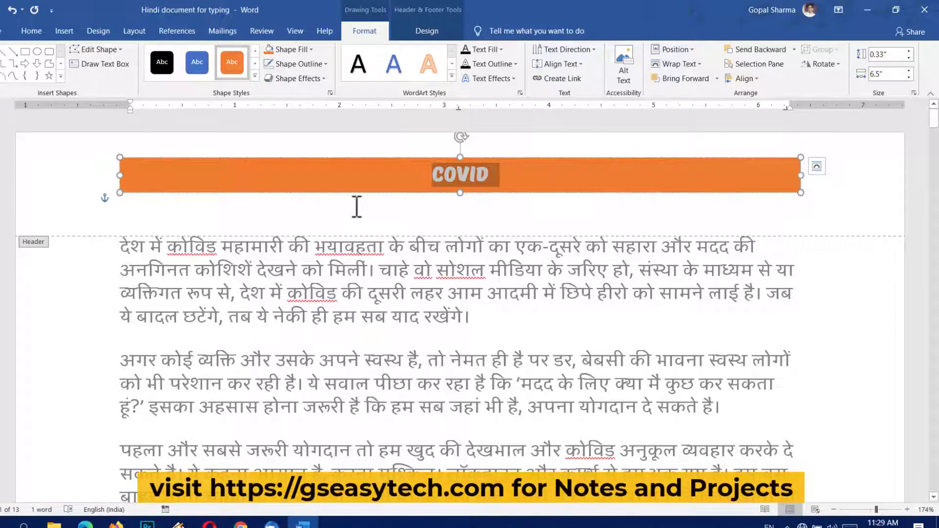
left_click(533, 210)
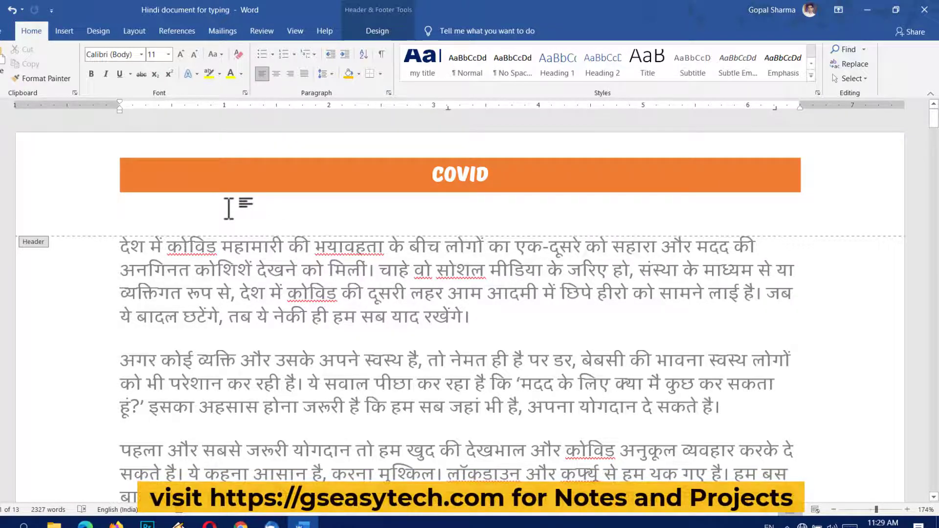
left_click(64, 31)
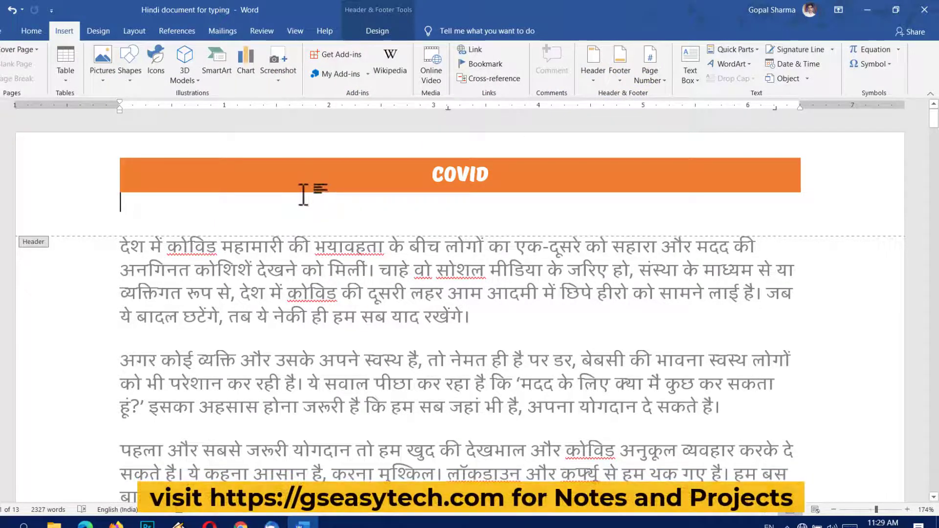
key("ctrl+shift+d")
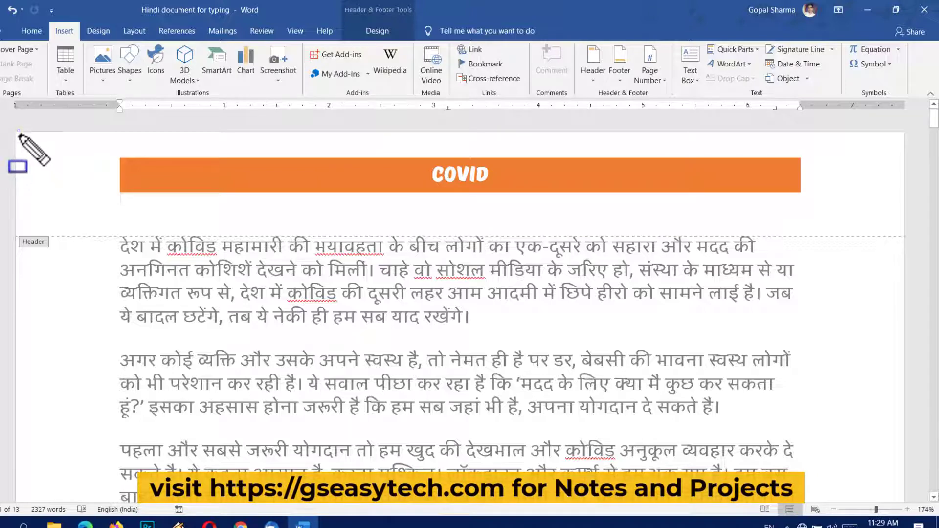
mouse_move(20, 132)
left_mouse_down()
mouse_move(199, 225)
mouse_move(895, 250)
mouse_move(895, 231)
left_mouse_up()
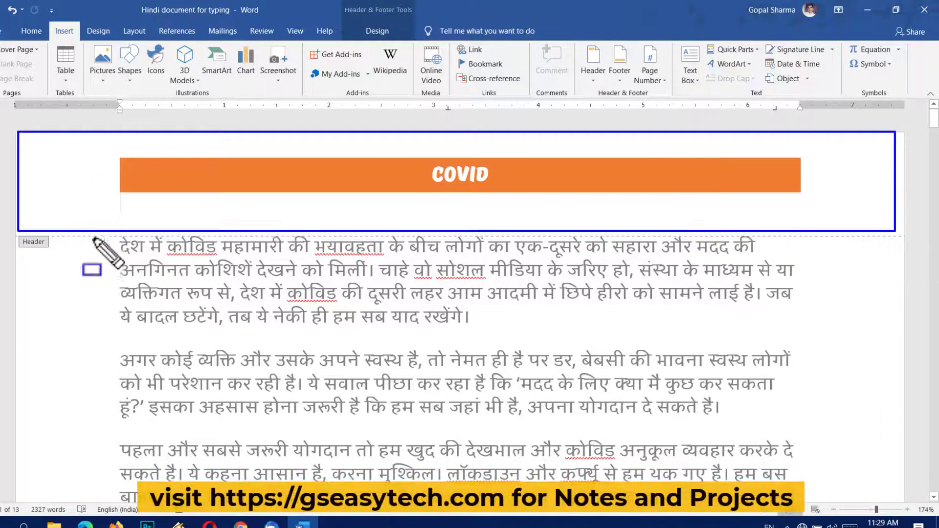
key("Escape")
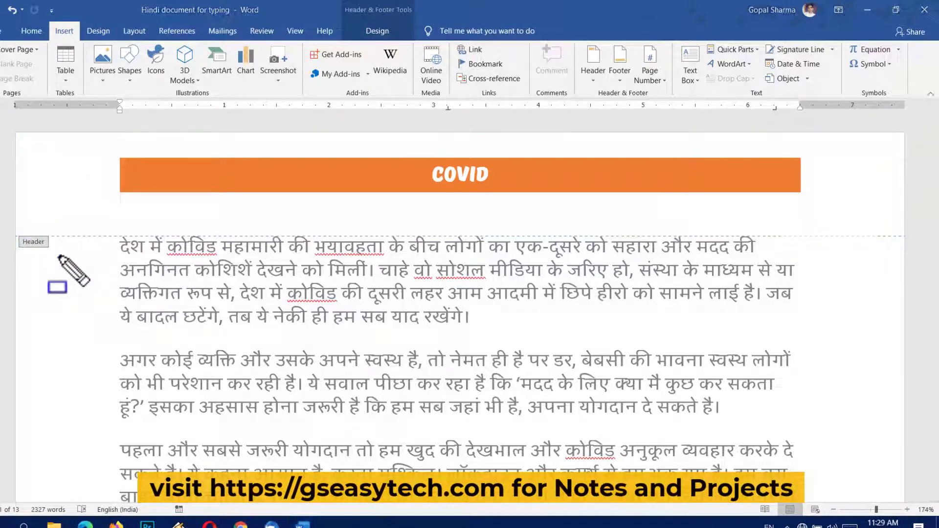
scroll(86, 282, "down", 5)
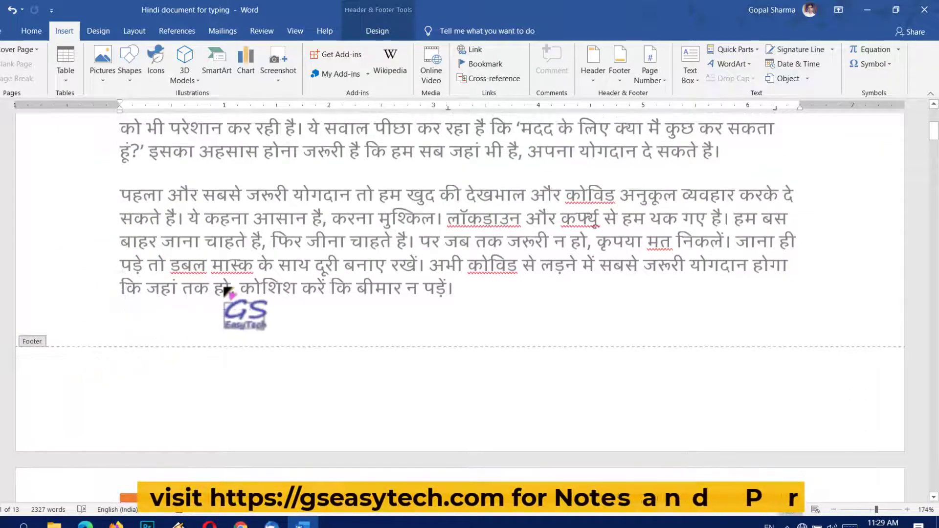
scroll(240, 289, "up", 5)
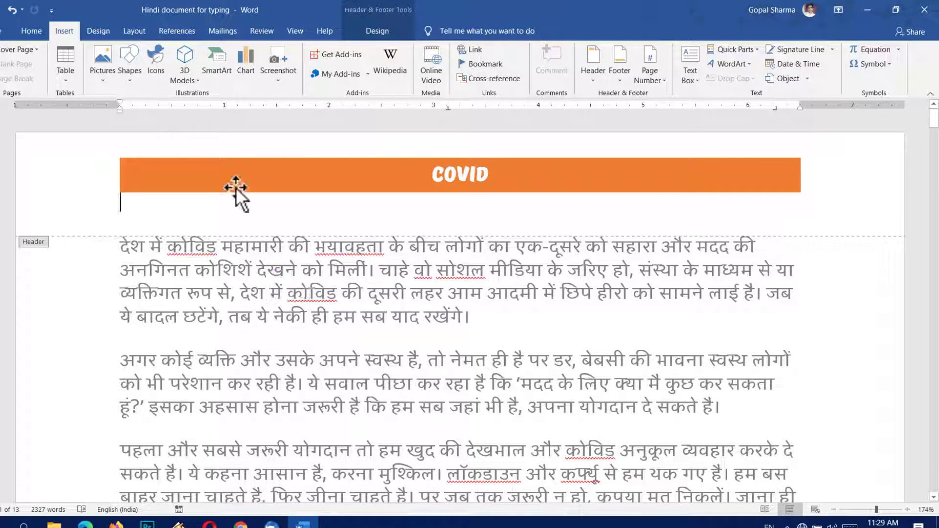
Step: Bring up the header and footer design options for the COVID page header
left_click(377, 31)
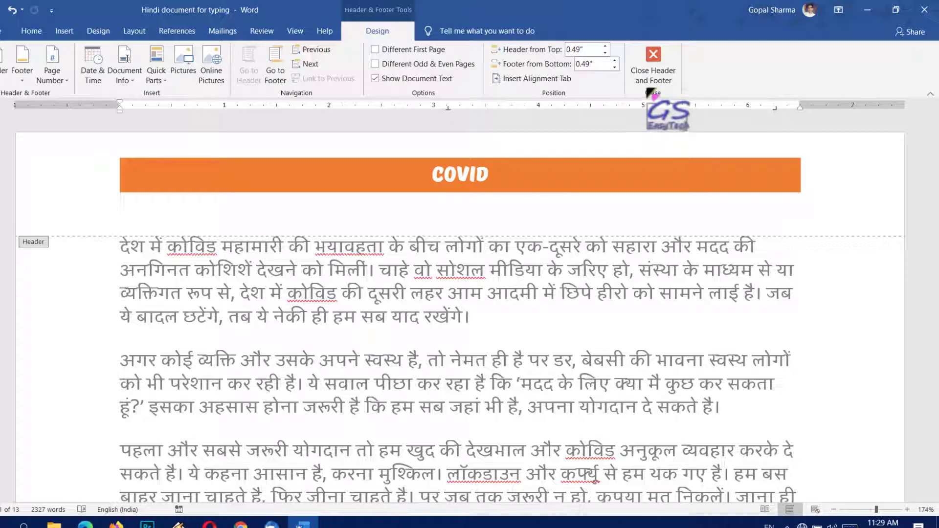